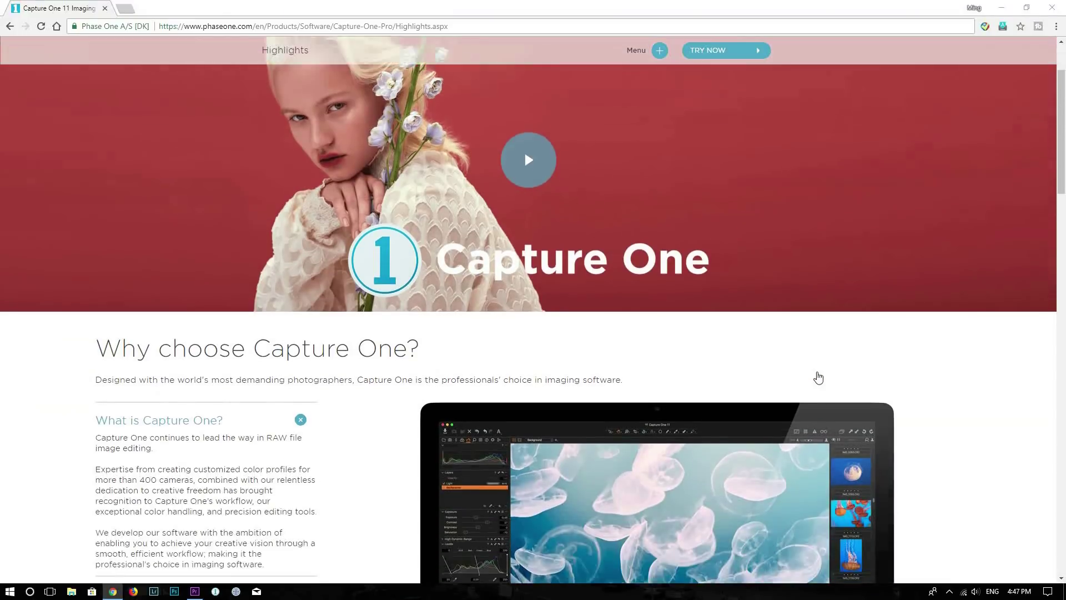
# Scroll down through the Capture One Pro Highlights page in Chrome
pyautogui.scroll(-10, 818, 377)
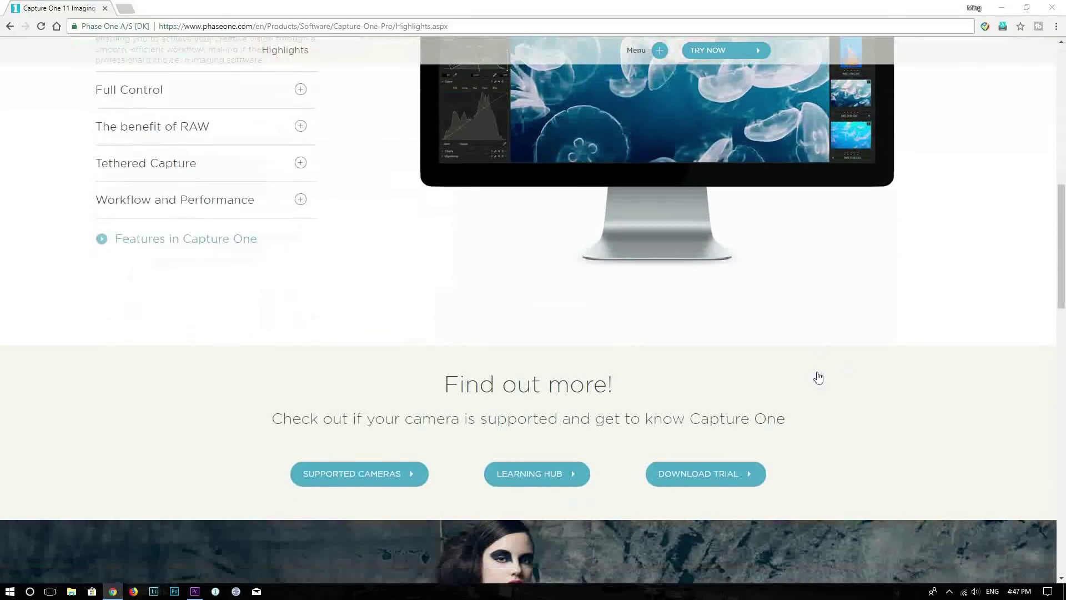
pyautogui.scroll(-5, 819, 377)
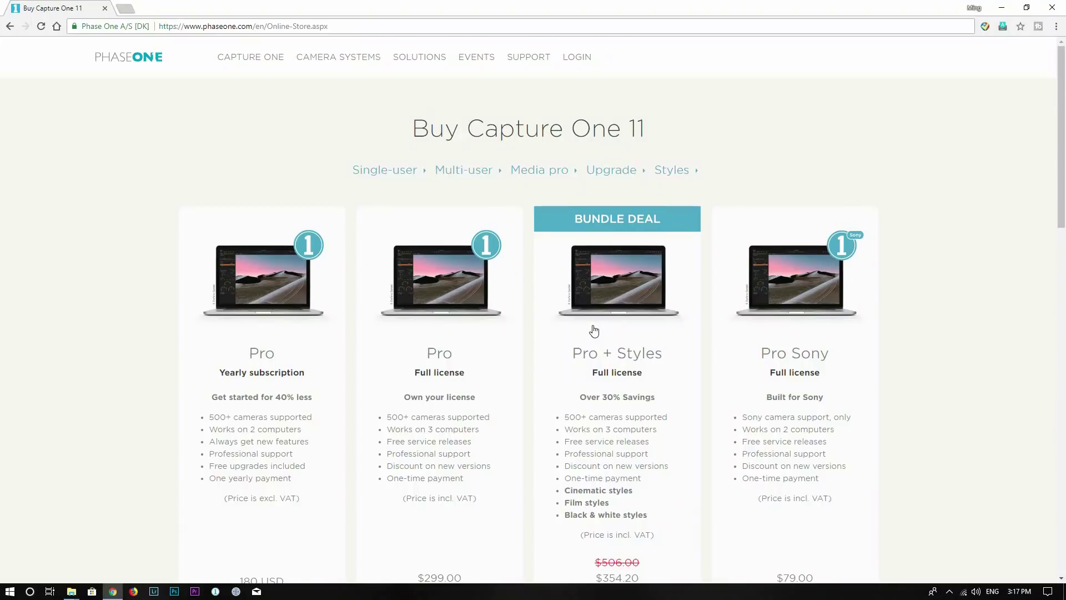
# Open checkout for the Capture One Pro + Styles bundle
pyautogui.scroll(-4, 590, 331)
pyautogui.scroll(4, 595, 336)
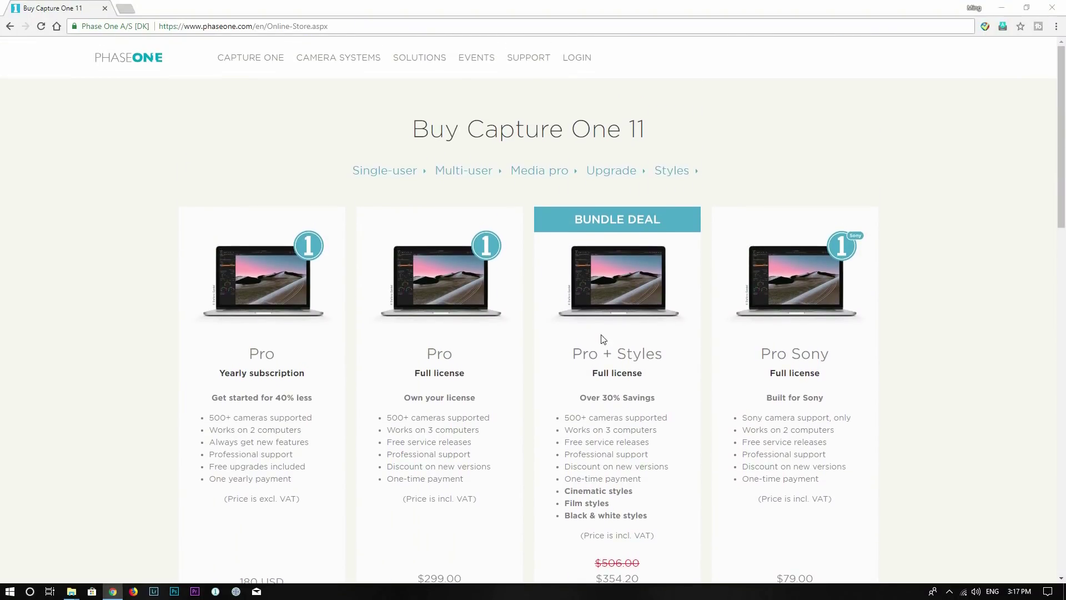
pyautogui.moveTo(1061, 146); pyautogui.dragTo(1062, 174)
pyautogui.click(608, 524)
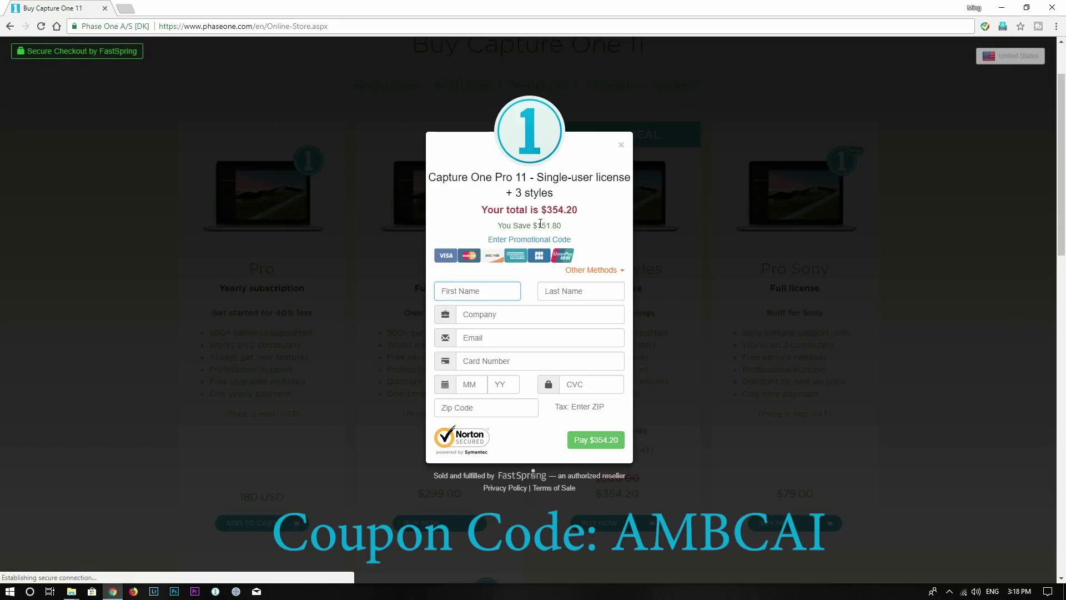
# Enter the promotional coupon code and apply it, bringing the total to $318.78
pyautogui.click(535, 238)
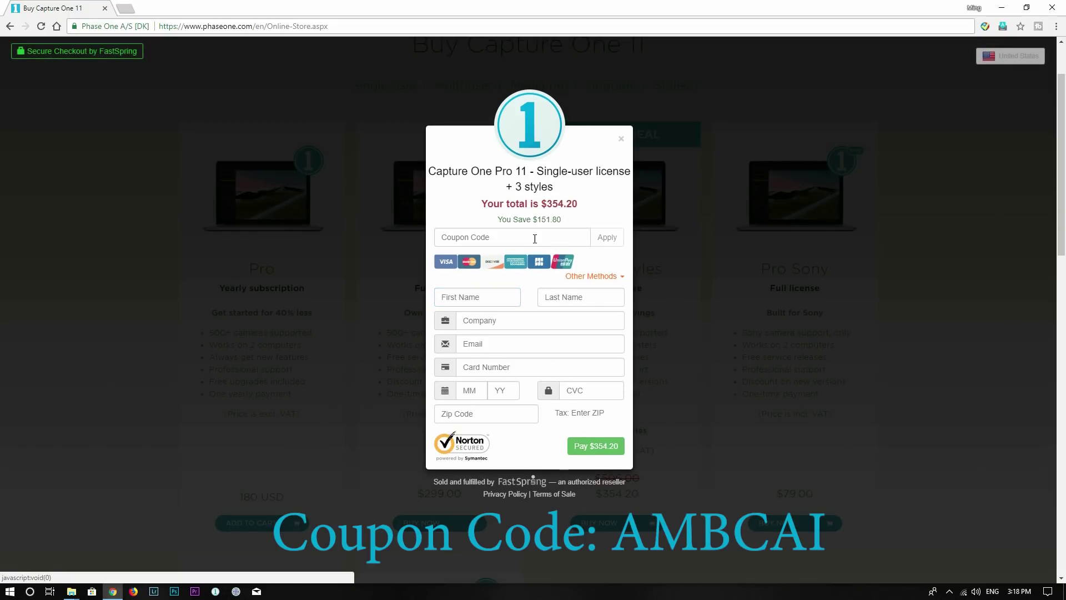
pyautogui.write('AMB')
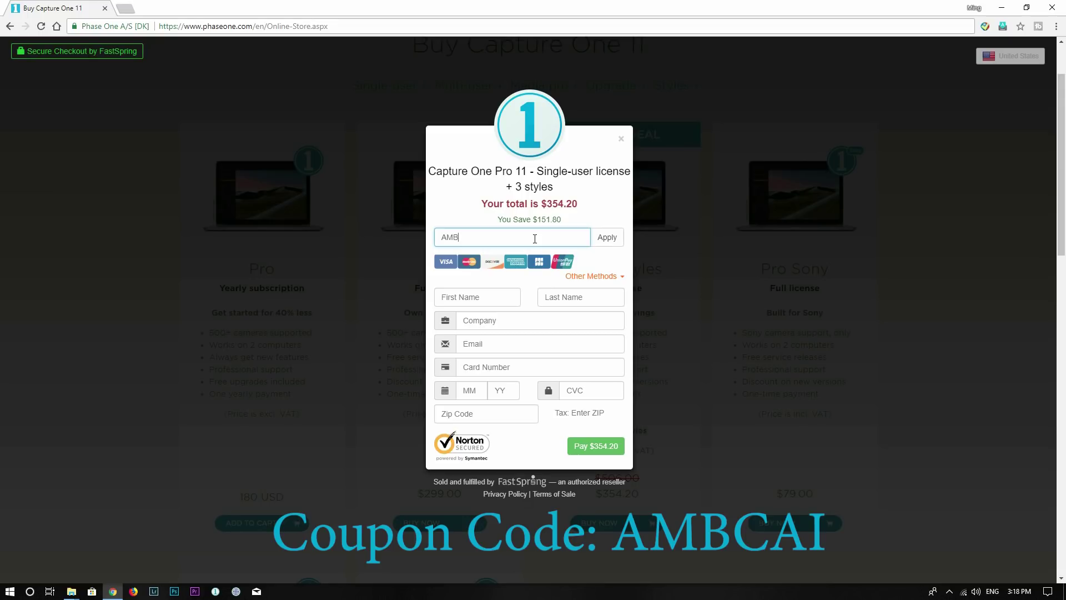
pyautogui.write('CAI')
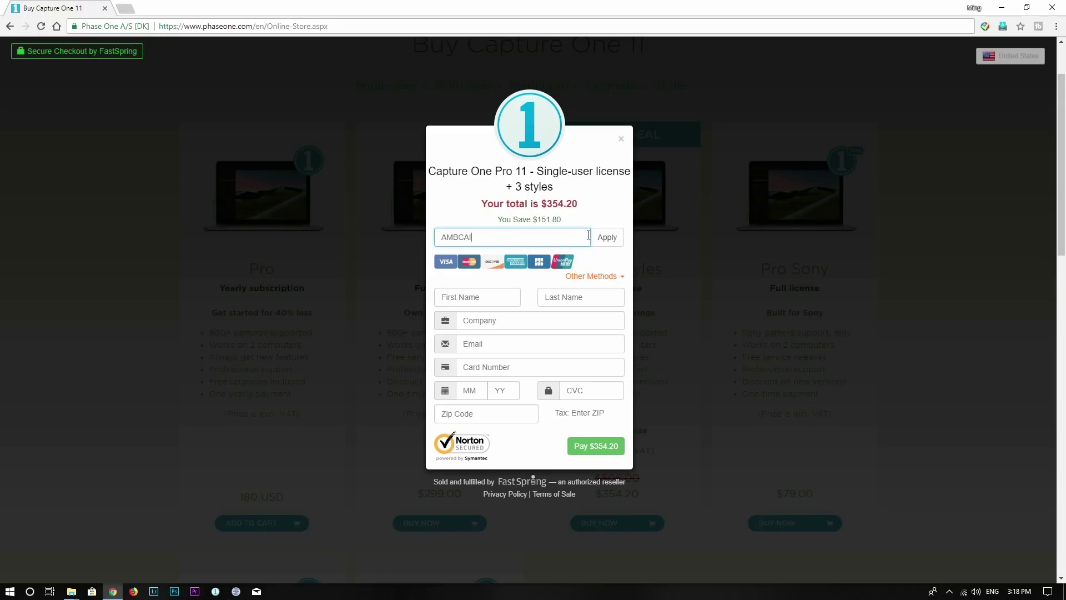
pyautogui.click(608, 236)
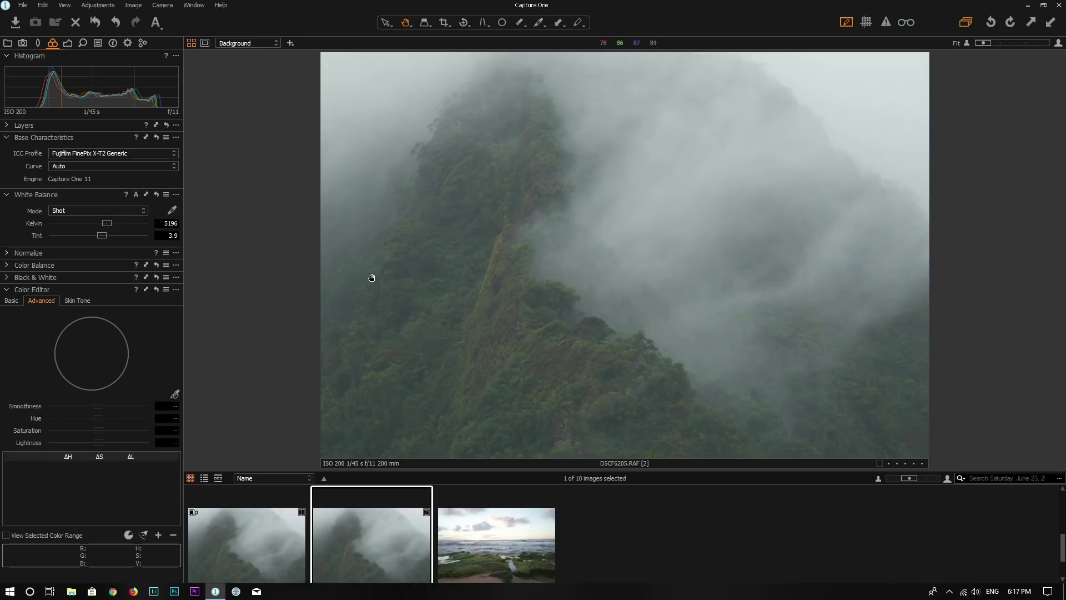
# Try Auto Levels (37/219) in the Exposure tools, then reset all adjustments
pyautogui.click(68, 45)
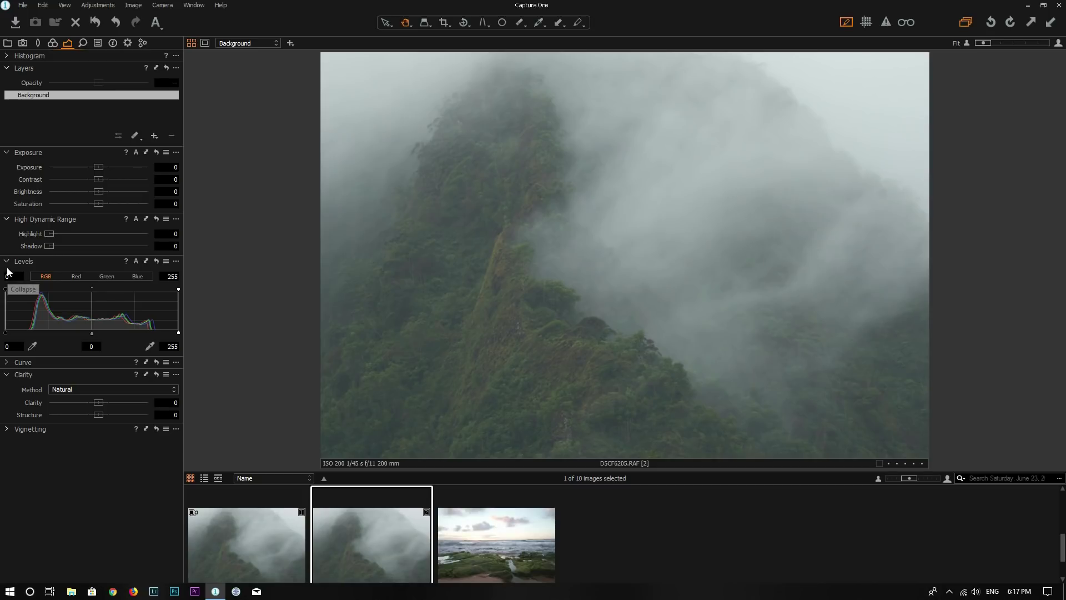
pyautogui.click(136, 261)
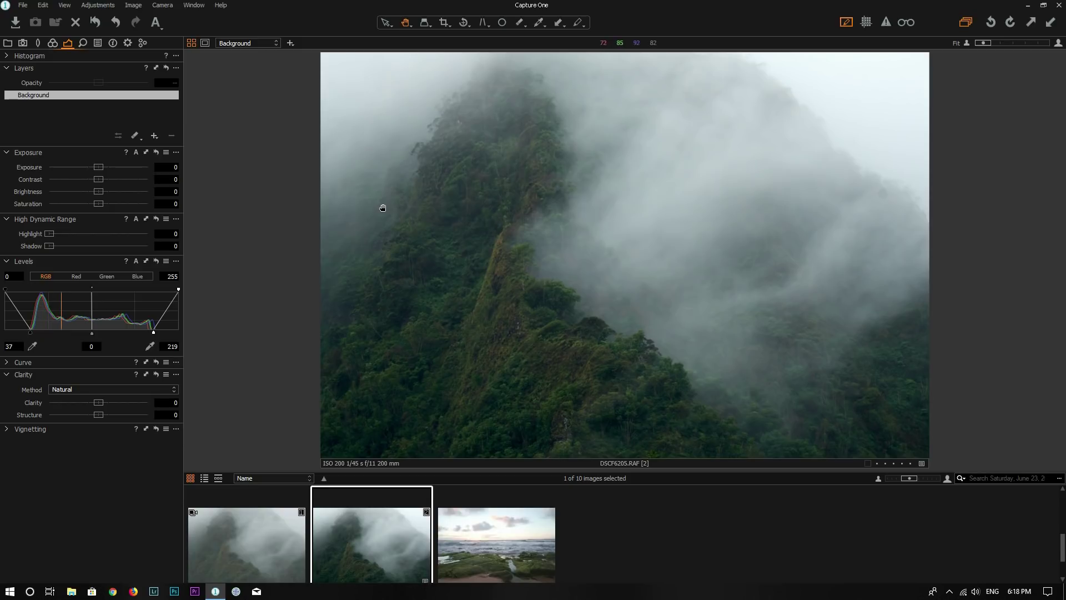
pyautogui.click(95, 22)
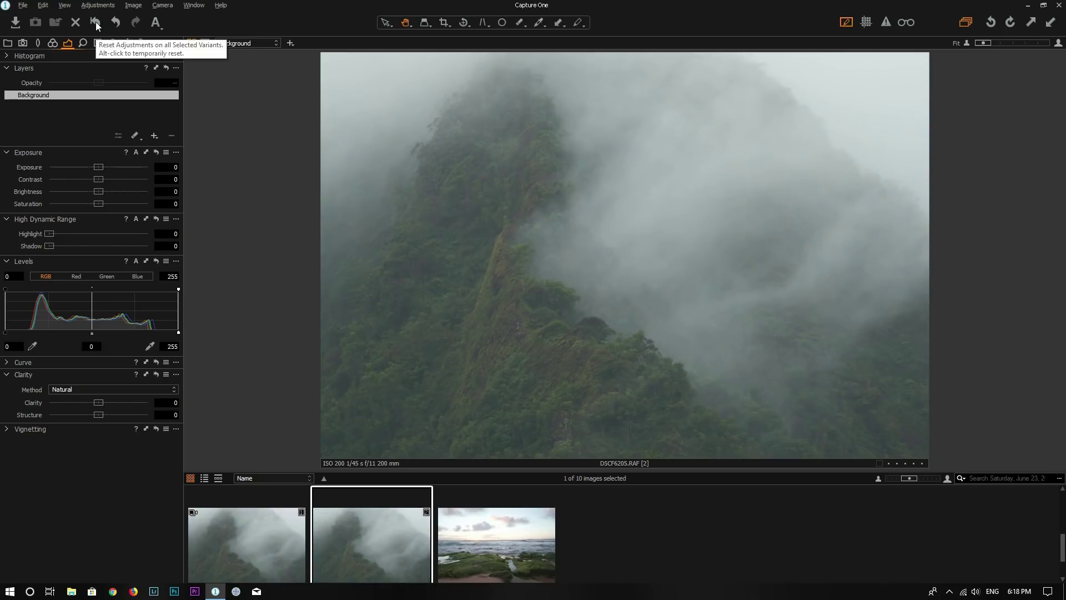
# Restore the edits, set Levels to 44/219, and raise Contrast to 5 and Saturation to 11
pyautogui.hotkey('ctrl', 'z')
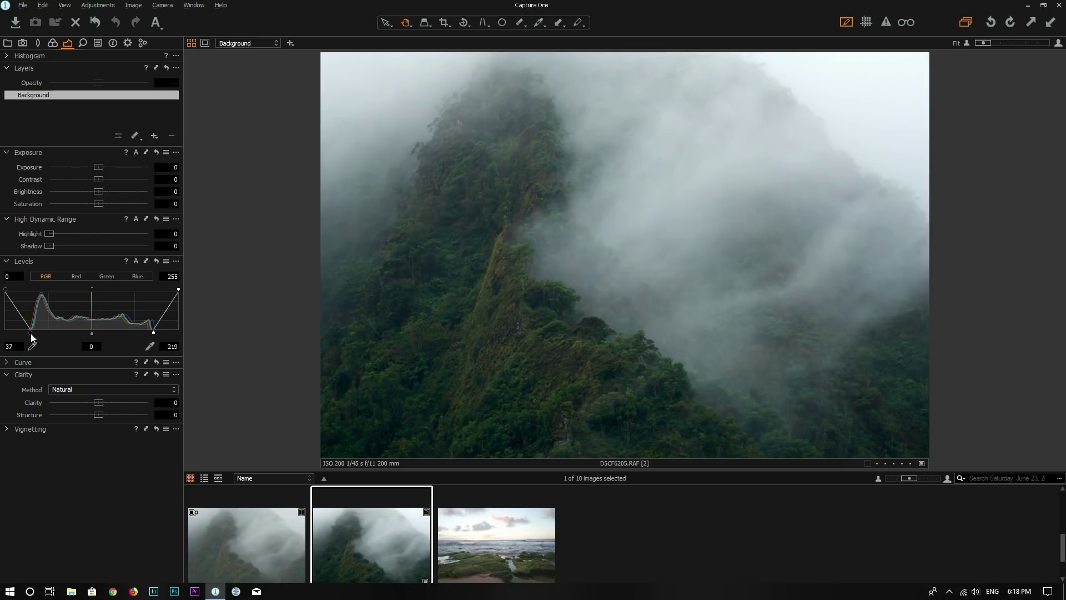
pyautogui.moveTo(31, 333); pyautogui.dragTo(35, 333)
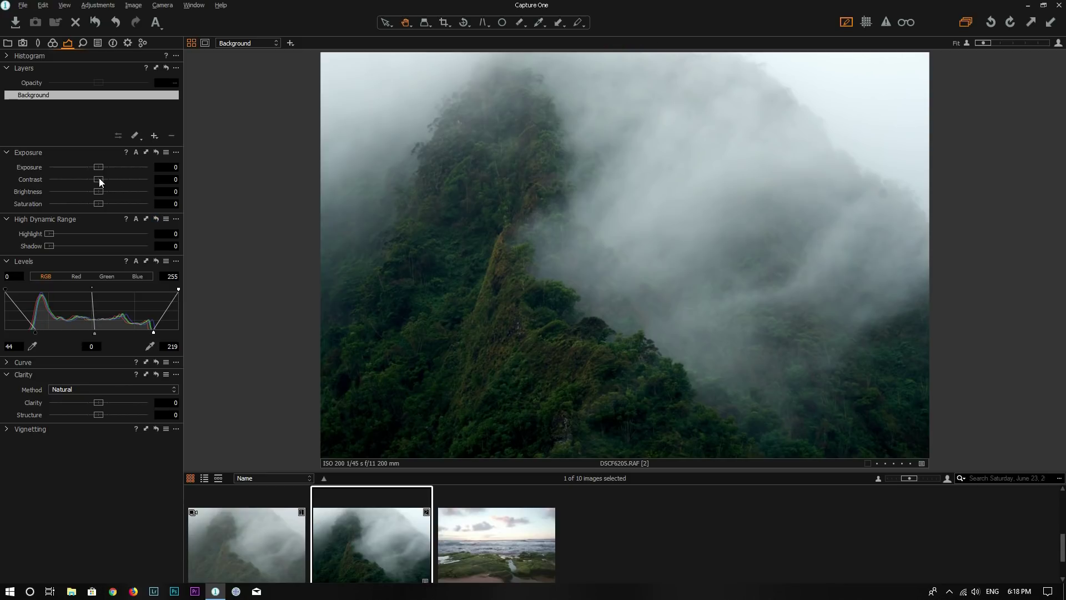
pyautogui.moveTo(100, 178); pyautogui.dragTo(104, 178)
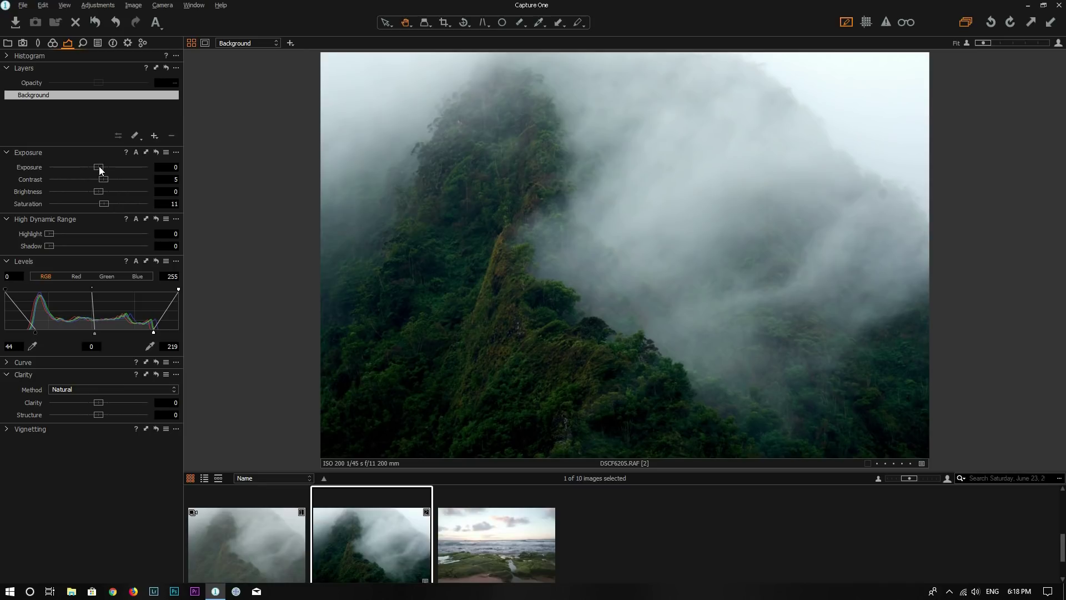
# Show the histogram, set Exposure to 0.09, and compare the result against the unadjusted original
pyautogui.click(8, 56)
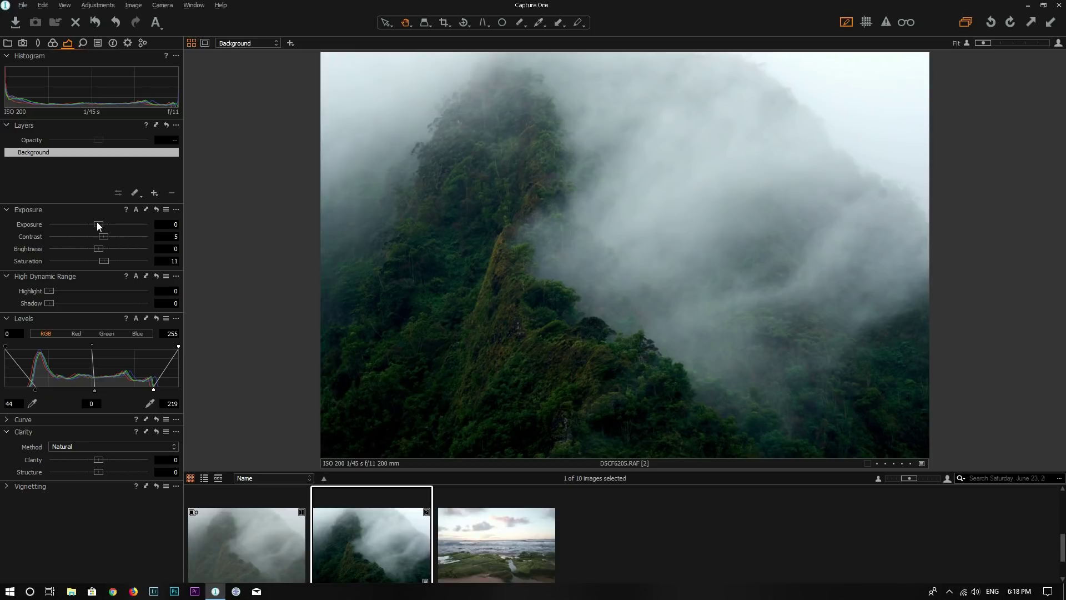
pyautogui.moveTo(98, 221); pyautogui.dragTo(100, 222)
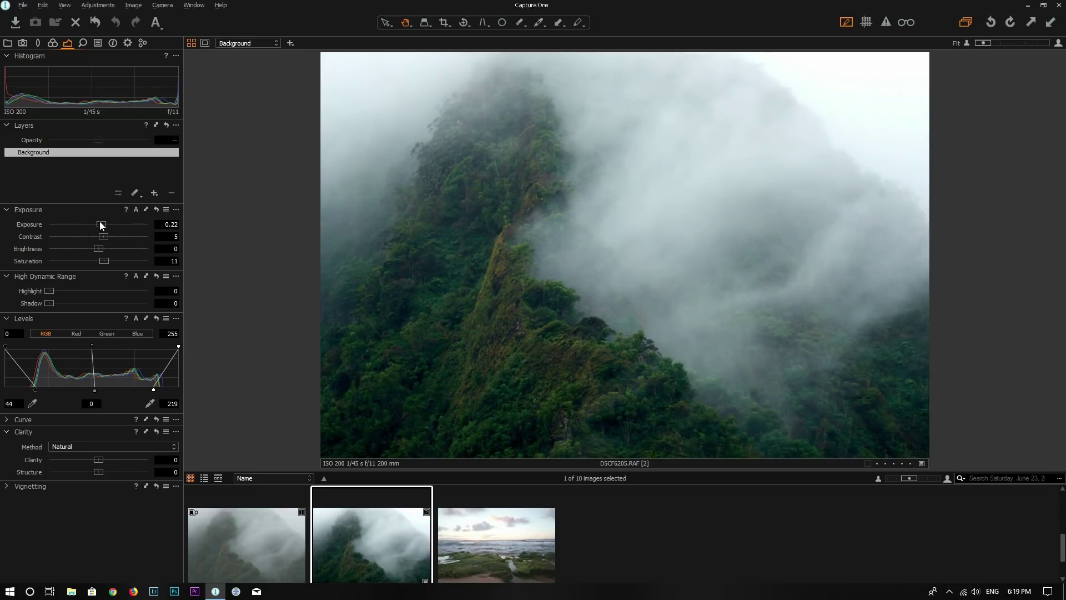
pyautogui.moveTo(100, 221); pyautogui.dragTo(98, 222)
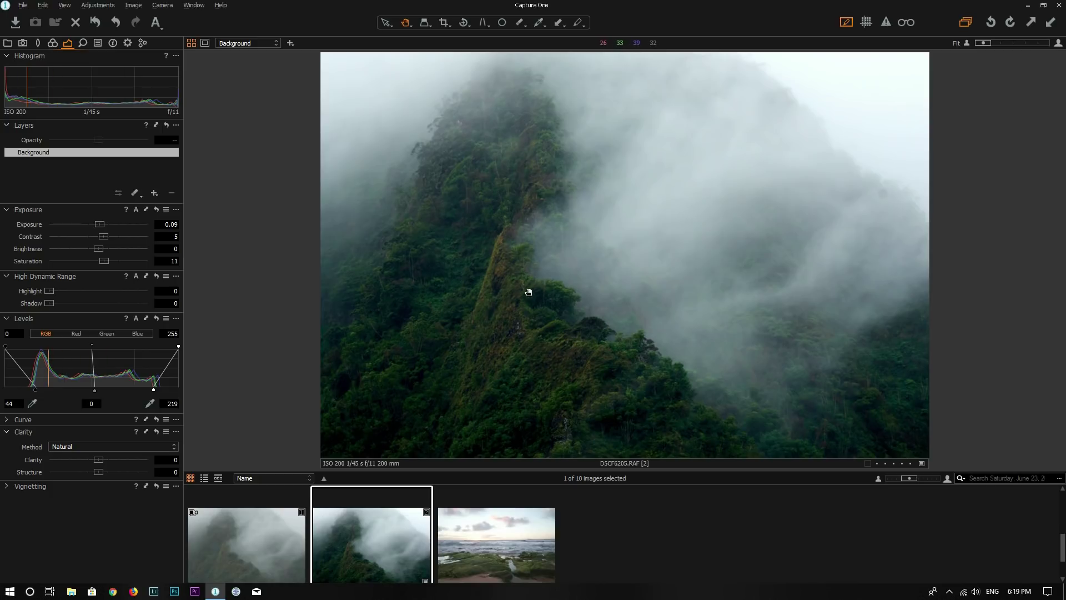
pyautogui.click(96, 23)
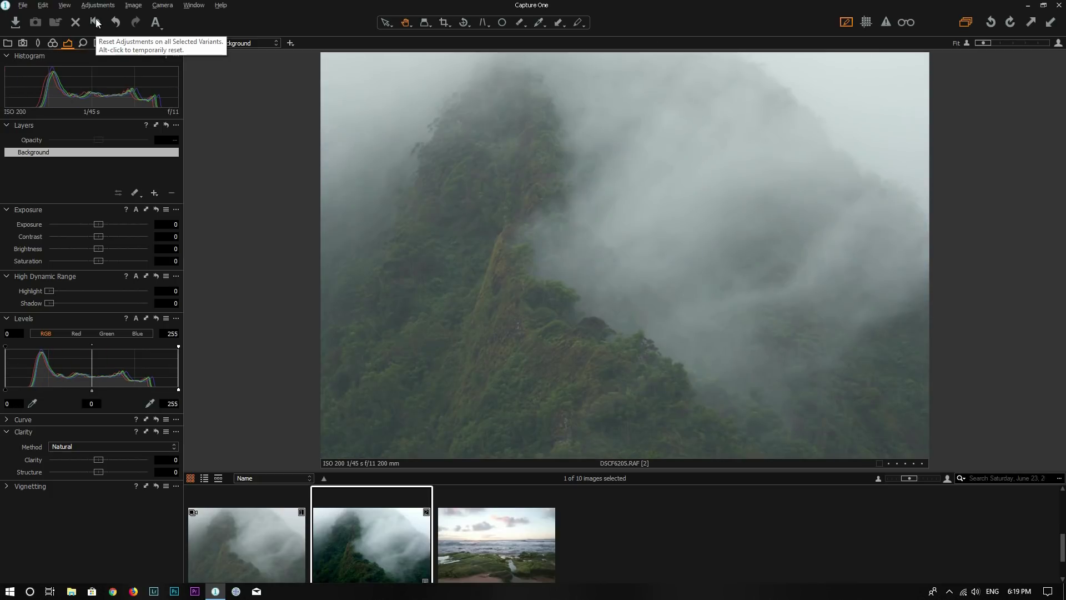
pyautogui.hotkey('ctrl', 'z')
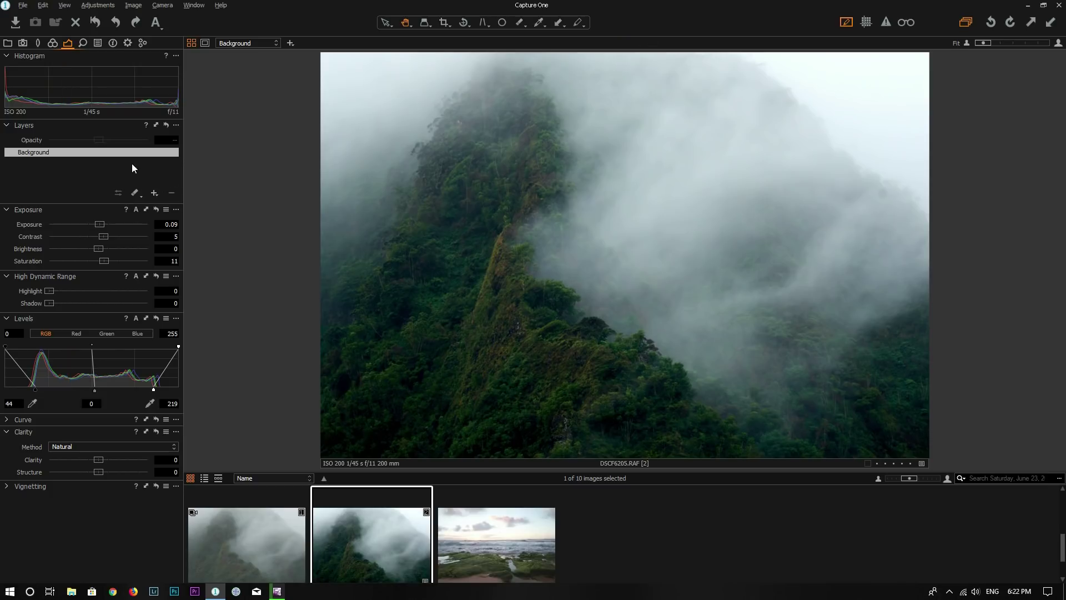
# Add a new adjustment layer named 'add haze'
pyautogui.click(154, 193)
pyautogui.doubleClick(30, 152)
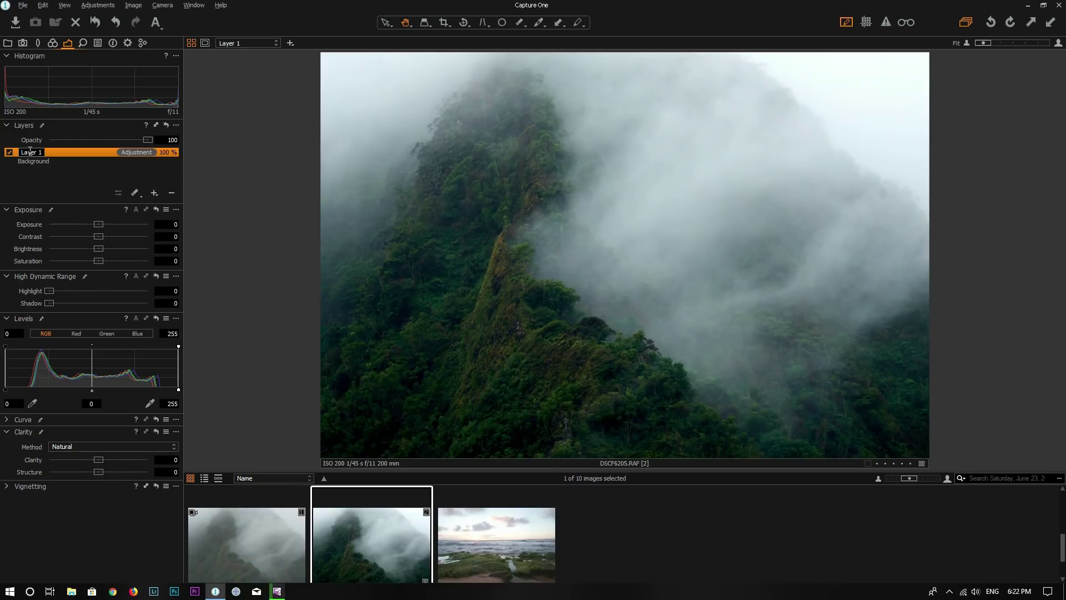
pyautogui.write('add haze')
pyautogui.press('Return')
# Fill the add haze layer's mask completely, then view the mask and hide it again
pyautogui.rightClick(102, 152)
pyautogui.click(141, 172)
pyautogui.press('m')
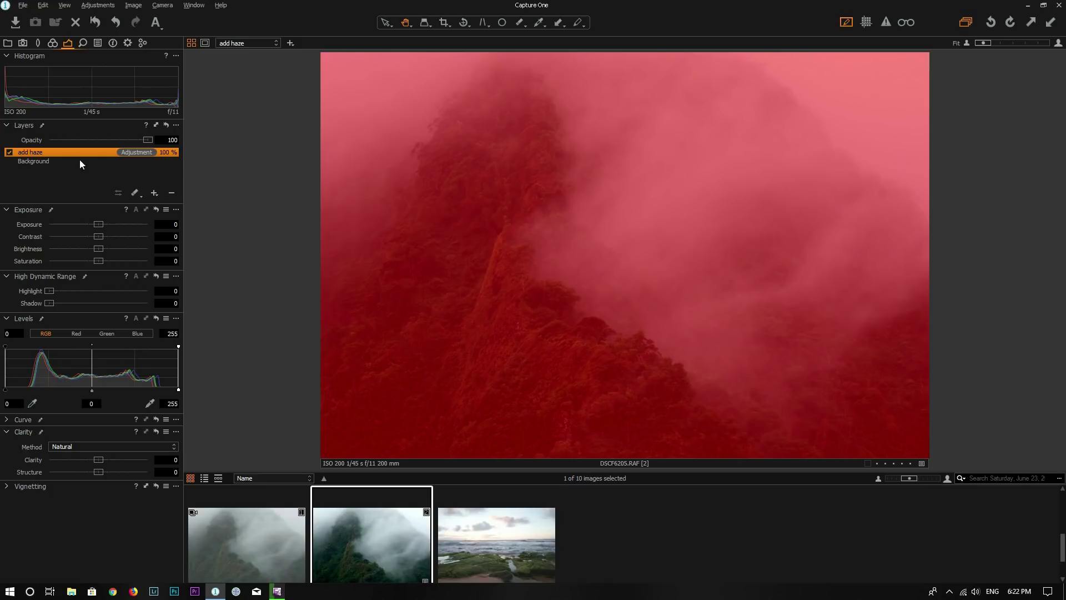
pyautogui.press('m')
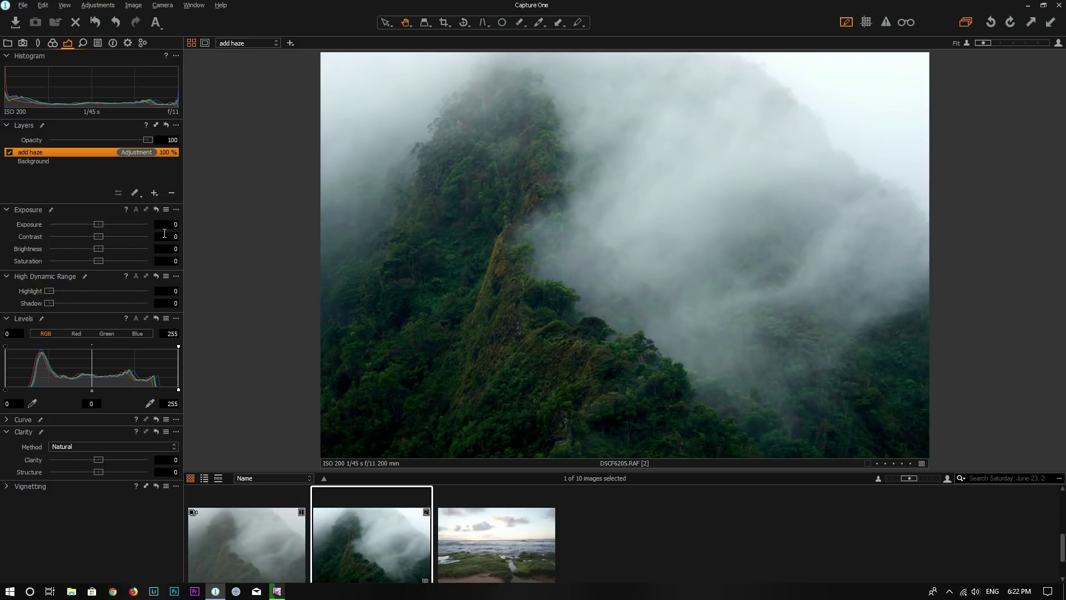
# On the add haze layer, set Exposure 0.4, Contrast -10 and Saturation -18
pyautogui.click(100, 228)
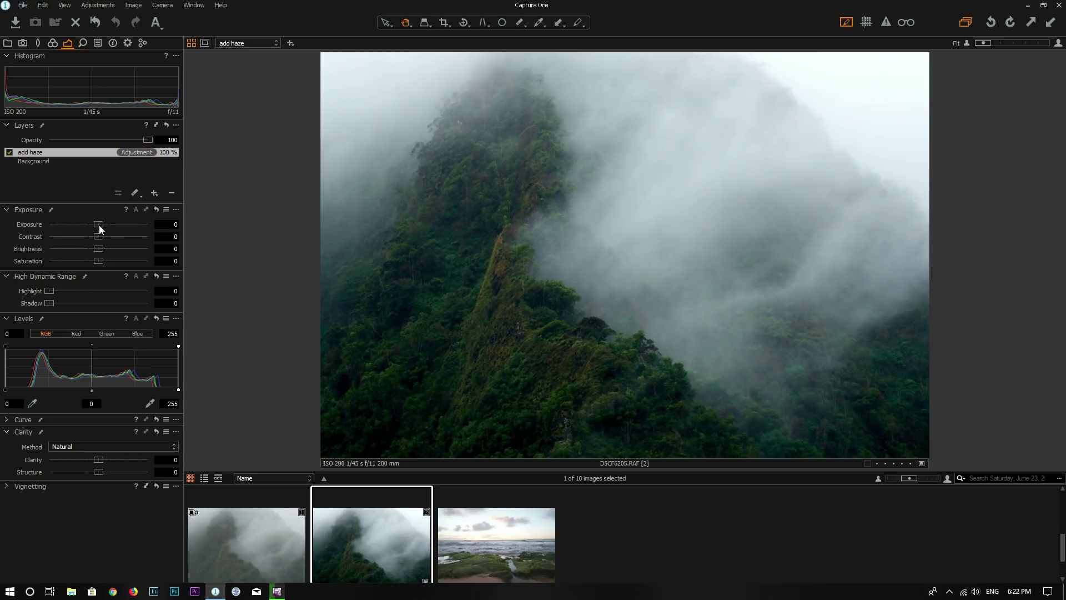
pyautogui.moveTo(100, 228); pyautogui.dragTo(104, 228)
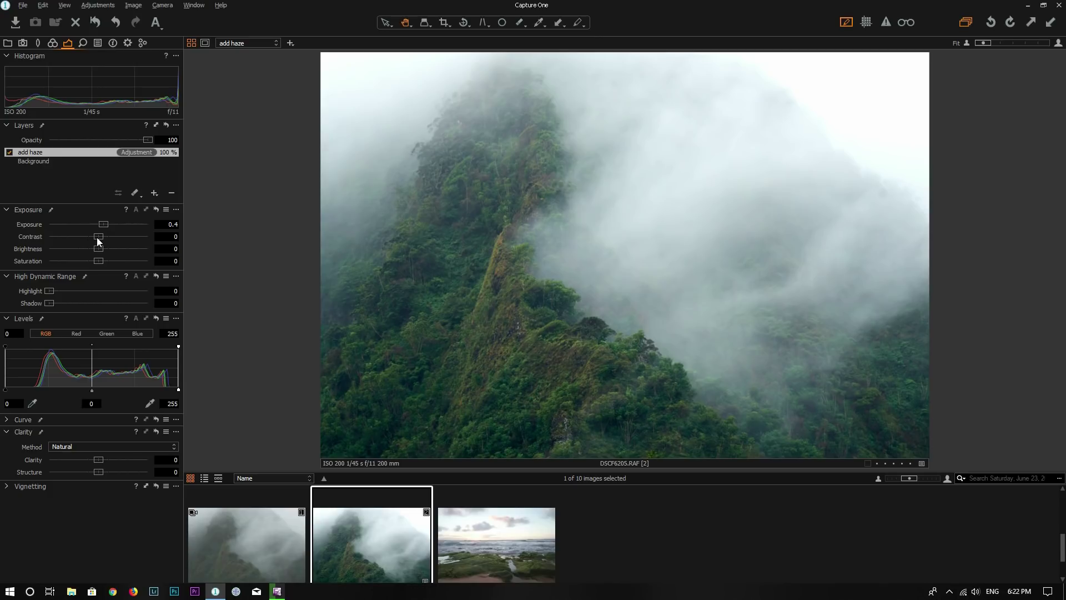
pyautogui.moveTo(97, 238); pyautogui.dragTo(88, 237)
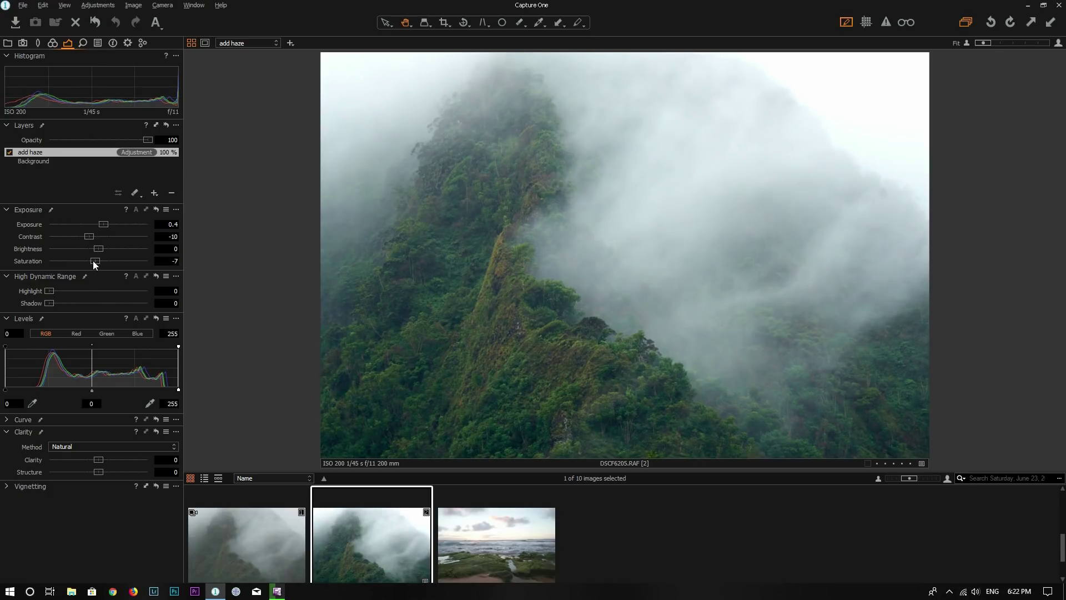
pyautogui.moveTo(93, 262); pyautogui.dragTo(90, 261)
# Lift the add haze layer's Levels shadow output to 25 for a milkier look
pyautogui.moveTo(4, 390)
pyautogui.mouseDown()
pyautogui.moveTo(15, 391)
pyautogui.moveTo(5, 391)
pyautogui.mouseUp()
pyautogui.moveTo(5, 345); pyautogui.dragTo(21, 343)
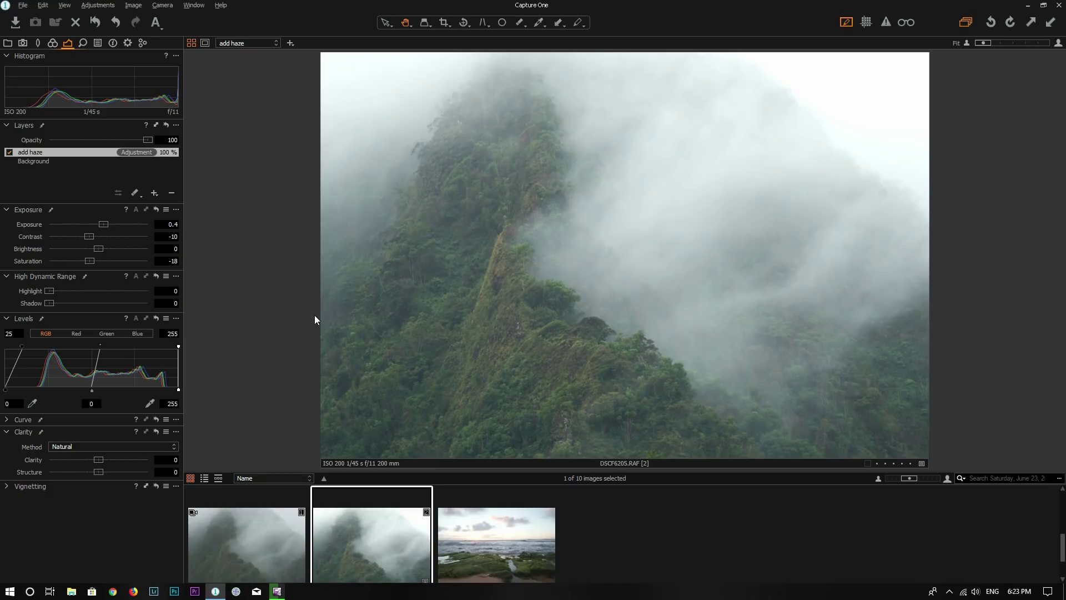
pyautogui.click(10, 152)
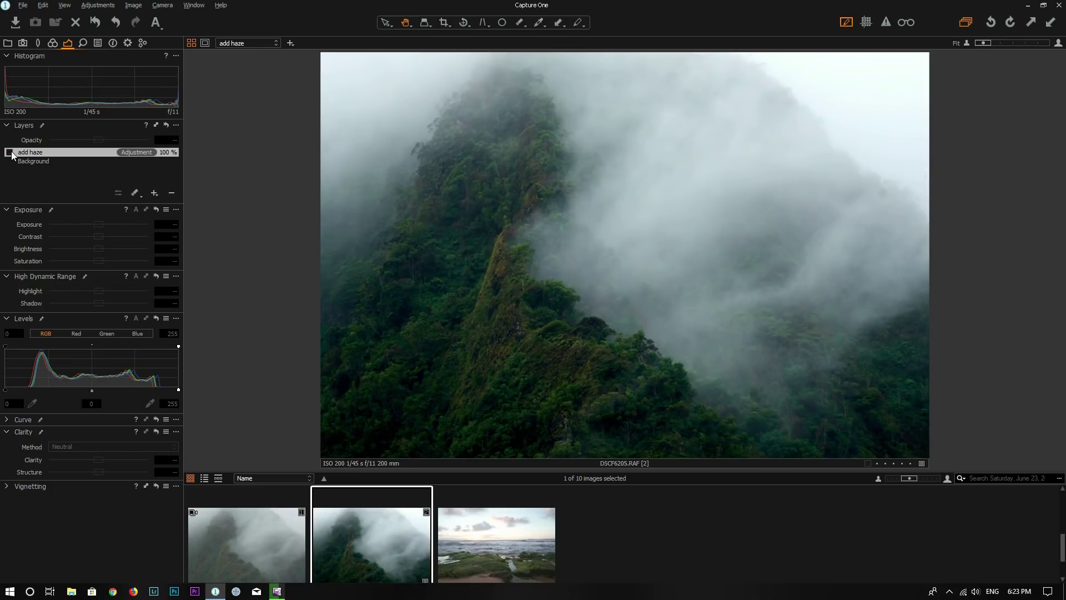
pyautogui.click(10, 152)
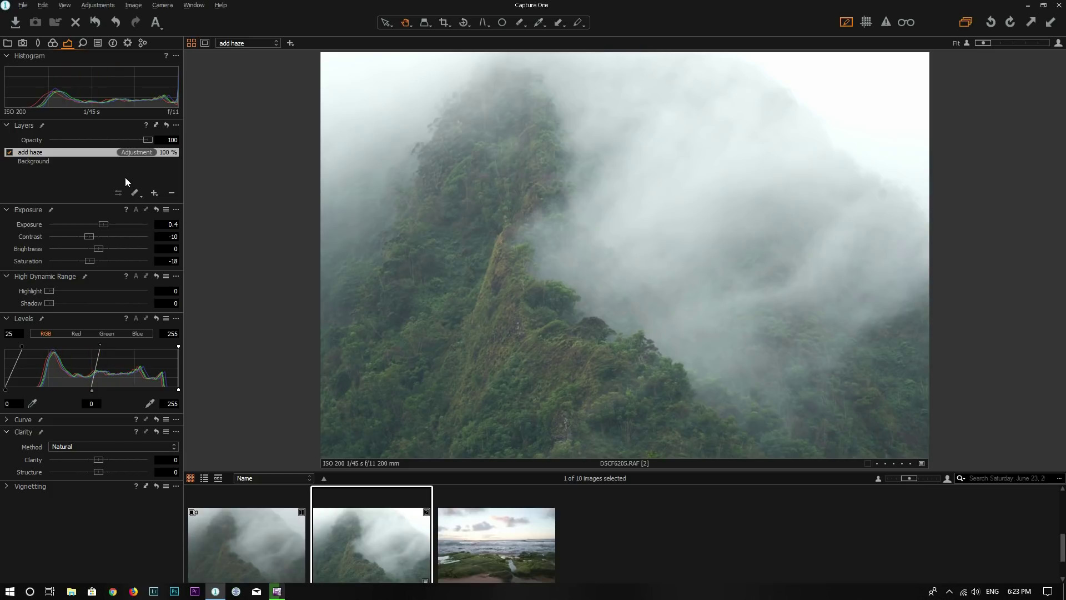
# Display the mask and erase it along the central ridge with the Draw Mask brush
pyautogui.press('m')
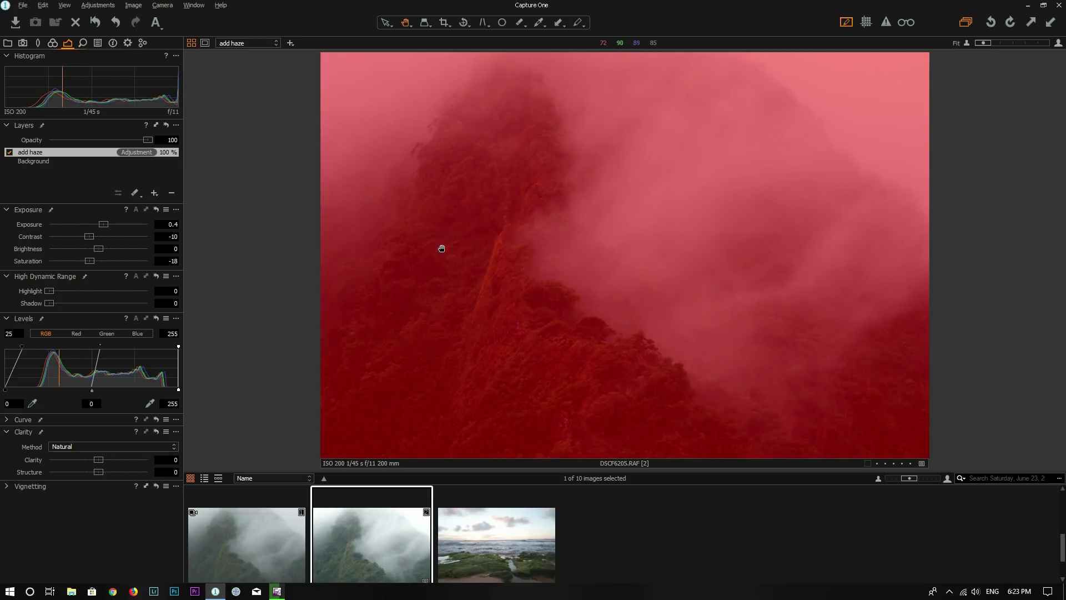
pyautogui.press('b')
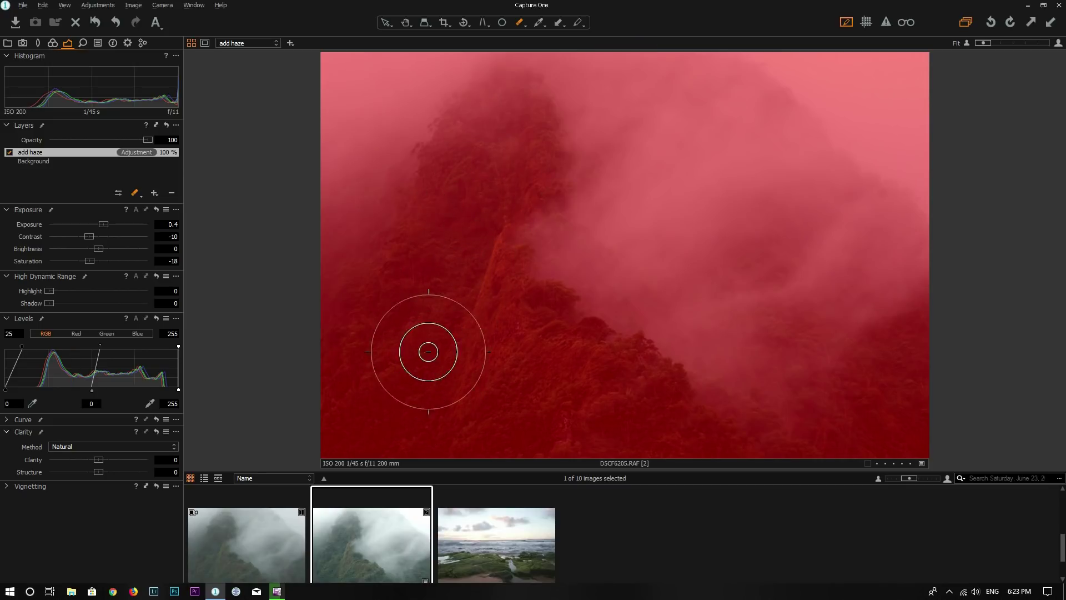
pyautogui.click(488, 154)
pyautogui.moveTo(488, 145); pyautogui.dragTo(411, 397)
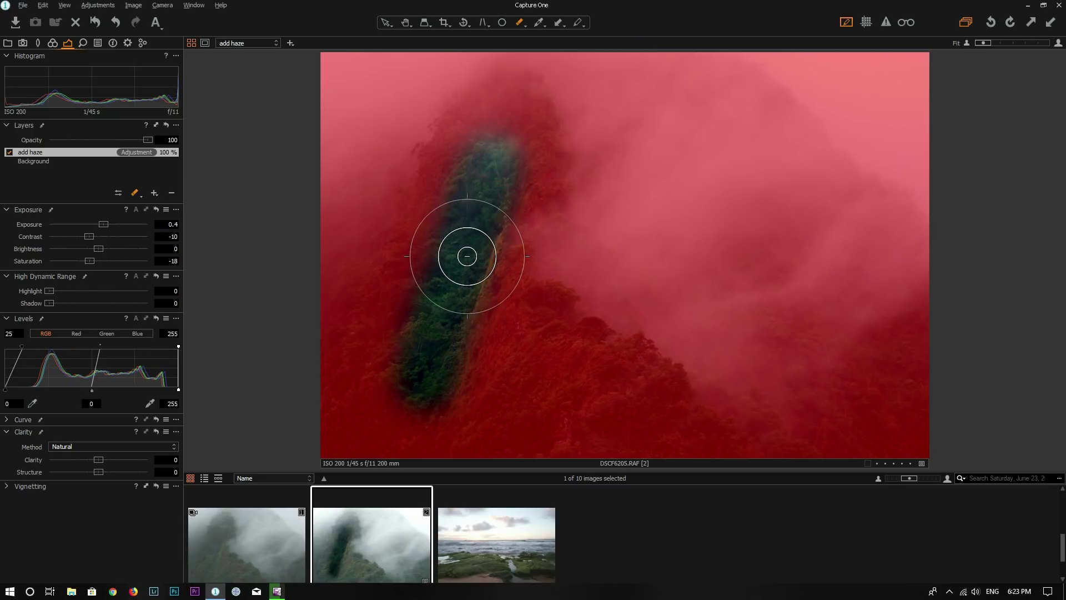
pyautogui.moveTo(466, 257)
pyautogui.mouseDown()
pyautogui.moveTo(461, 343)
pyautogui.moveTo(489, 348)
pyautogui.moveTo(501, 335)
pyautogui.moveTo(470, 409)
pyautogui.moveTo(504, 356)
pyautogui.moveTo(563, 356)
pyautogui.moveTo(650, 405)
pyautogui.moveTo(611, 424)
pyautogui.moveTo(508, 418)
pyautogui.moveTo(628, 396)
pyautogui.moveTo(669, 419)
pyautogui.moveTo(621, 442)
pyautogui.moveTo(384, 440)
pyautogui.moveTo(375, 421)
pyautogui.moveTo(420, 284)
pyautogui.moveTo(476, 195)
pyautogui.moveTo(500, 207)
pyautogui.moveTo(478, 390)
pyautogui.moveTo(468, 360)
pyautogui.moveTo(552, 402)
pyautogui.moveTo(681, 422)
pyautogui.mouseUp()
# Clear the mask from the lower-right slope, repaint it over the peak top, and hide the overlay
pyautogui.click(914, 319)
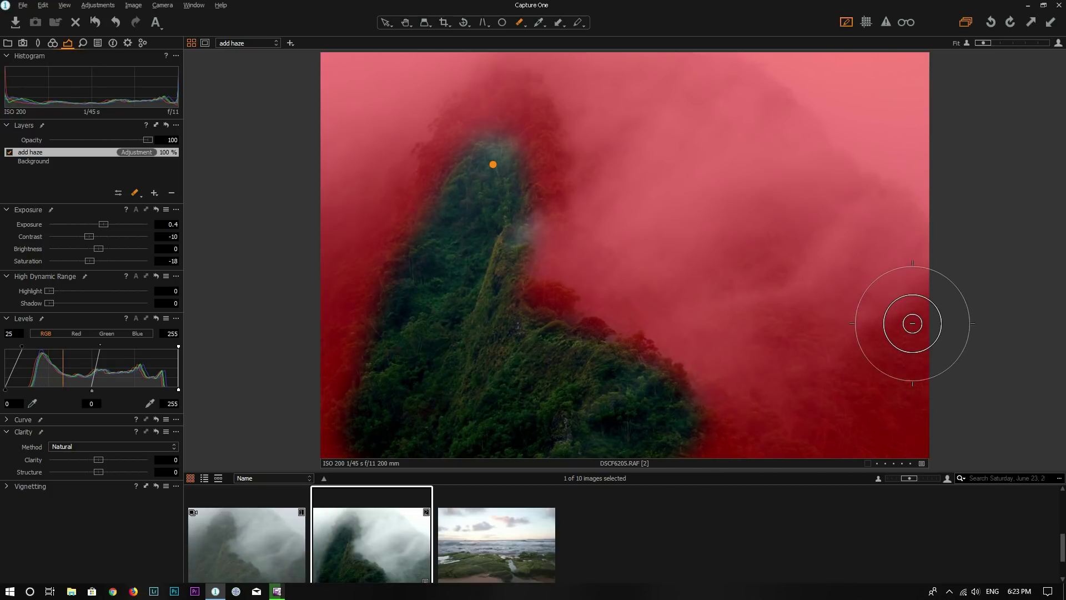
pyautogui.moveTo(875, 439)
pyautogui.mouseDown()
pyautogui.moveTo(936, 455)
pyautogui.moveTo(775, 454)
pyautogui.moveTo(944, 404)
pyautogui.mouseUp()
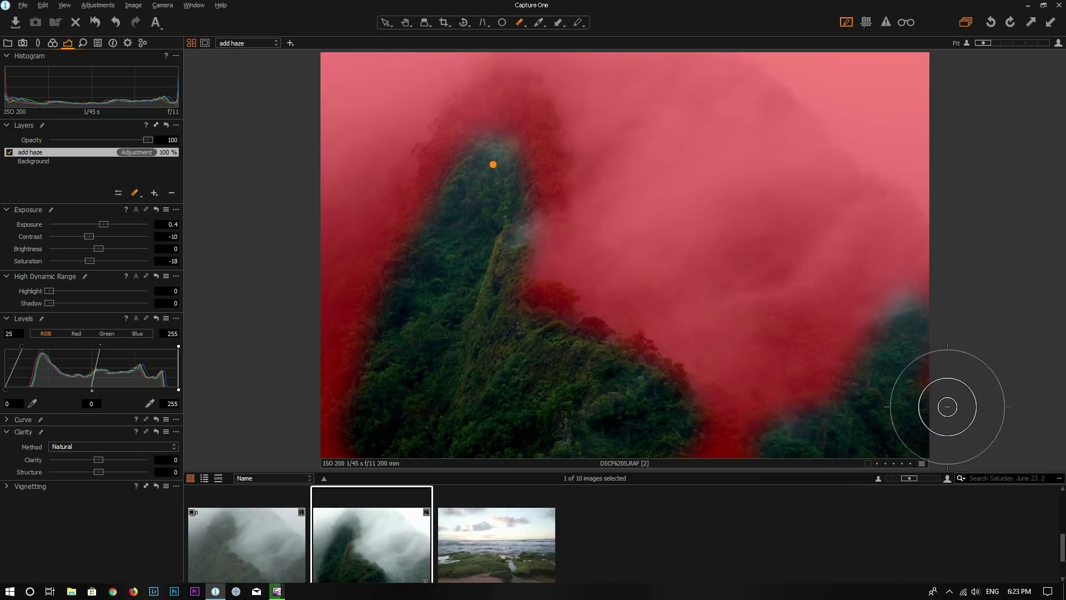
pyautogui.press('[')
pyautogui.press('[')
pyautogui.press('[')
pyautogui.press('[')
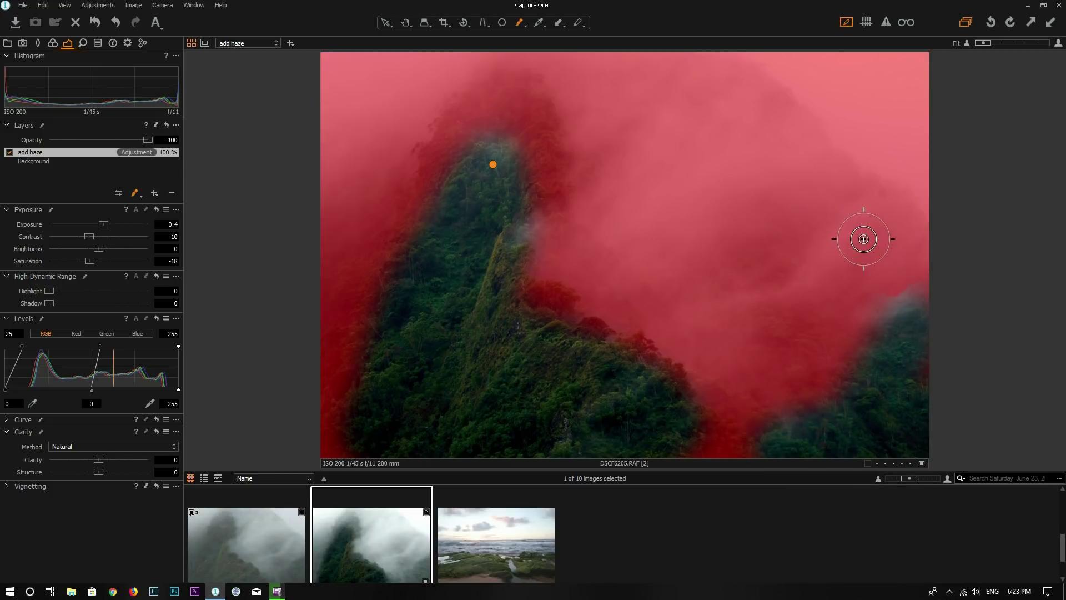
pyautogui.moveTo(870, 240)
pyautogui.mouseDown()
pyautogui.moveTo(863, 287)
pyautogui.moveTo(892, 298)
pyautogui.moveTo(929, 283)
pyautogui.moveTo(868, 317)
pyautogui.moveTo(952, 296)
pyautogui.mouseUp()
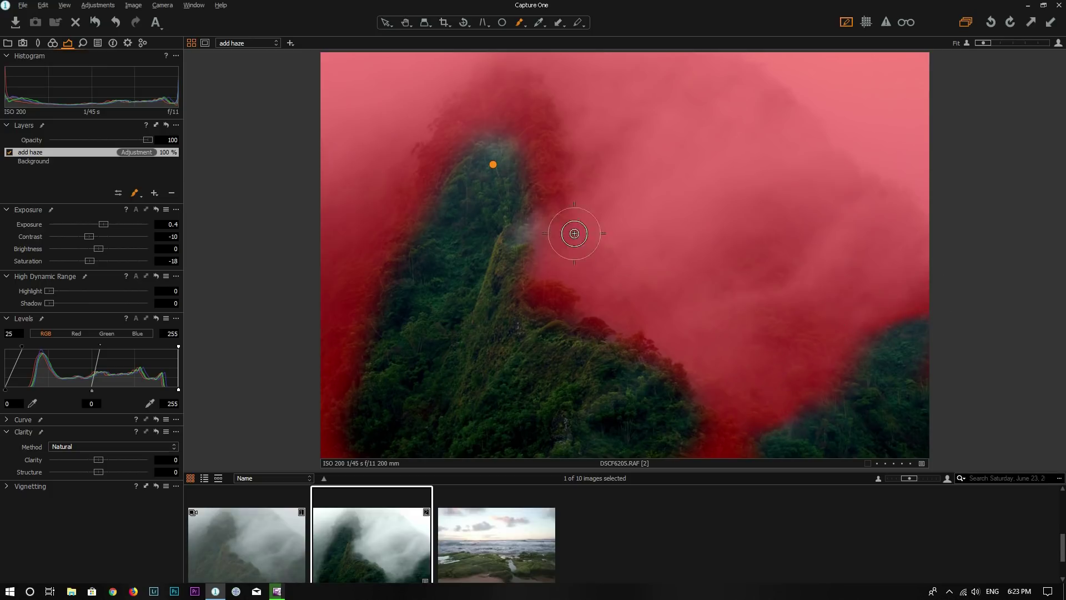
pyautogui.moveTo(543, 214)
pyautogui.mouseDown()
pyautogui.moveTo(525, 219)
pyautogui.moveTo(526, 171)
pyautogui.moveTo(500, 138)
pyautogui.moveTo(453, 157)
pyautogui.moveTo(453, 146)
pyautogui.mouseUp()
pyautogui.rightClick(453, 157)
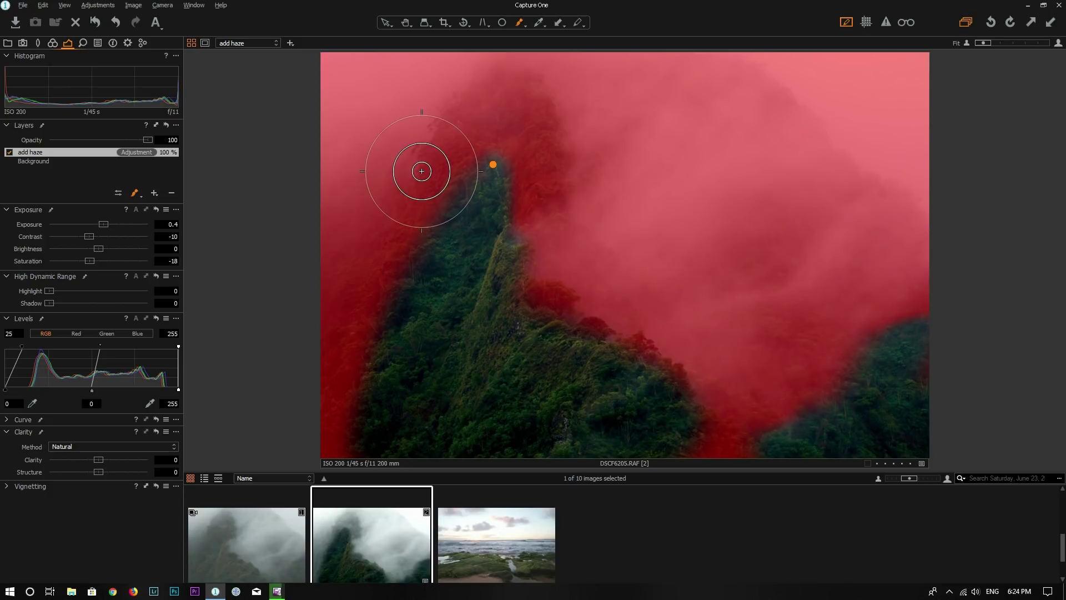
pyautogui.press('m')
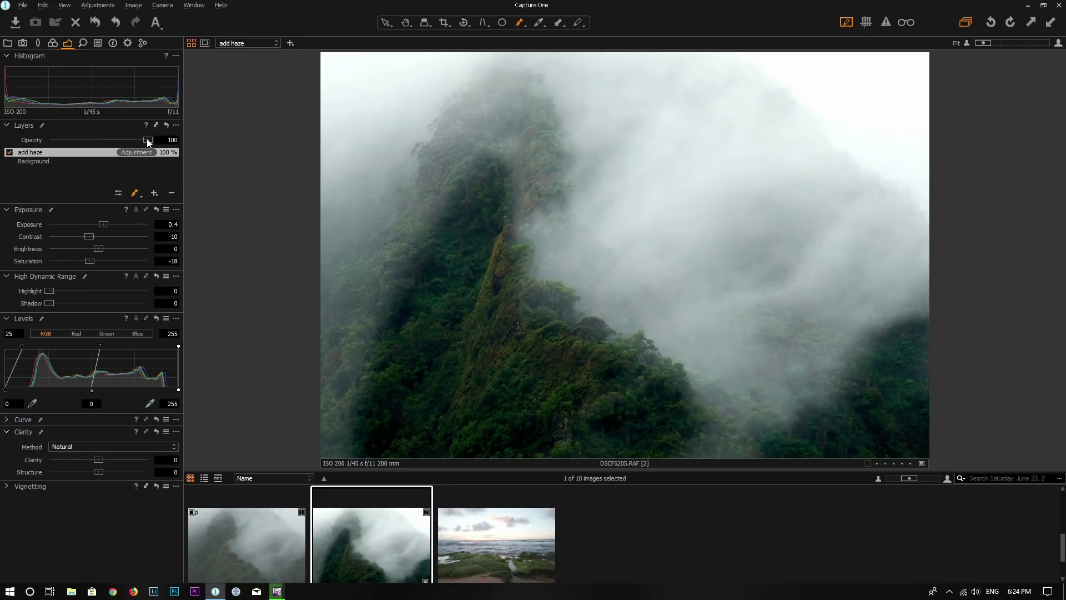
# Drag the add haze layer's Opacity slider down and fine-tune it to 49%
pyautogui.moveTo(143, 141); pyautogui.dragTo(91, 147)
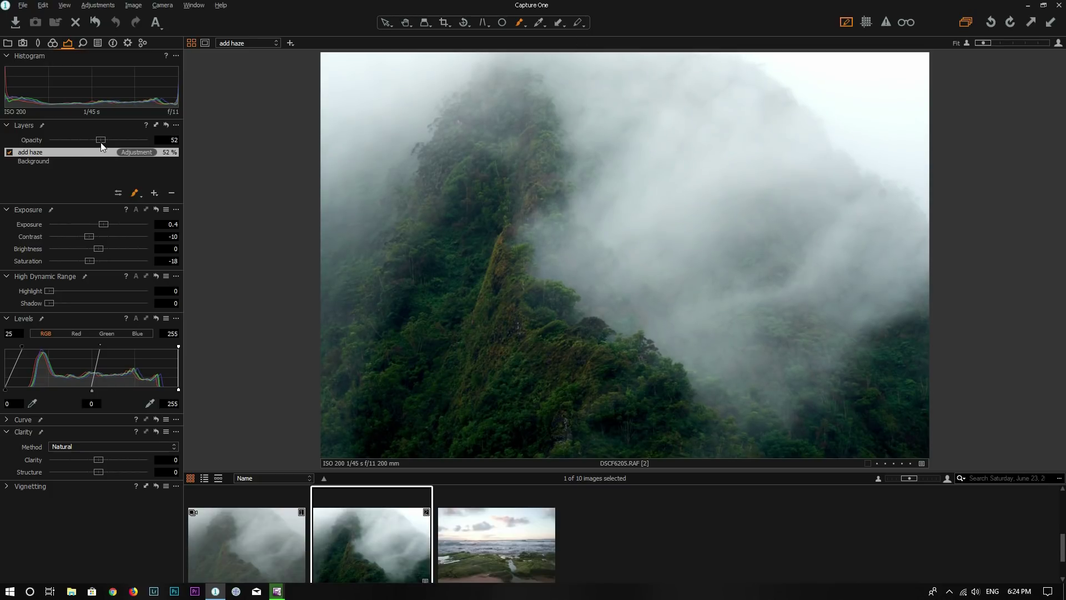
pyautogui.moveTo(101, 146); pyautogui.dragTo(95, 140)
pyautogui.click(8, 152)
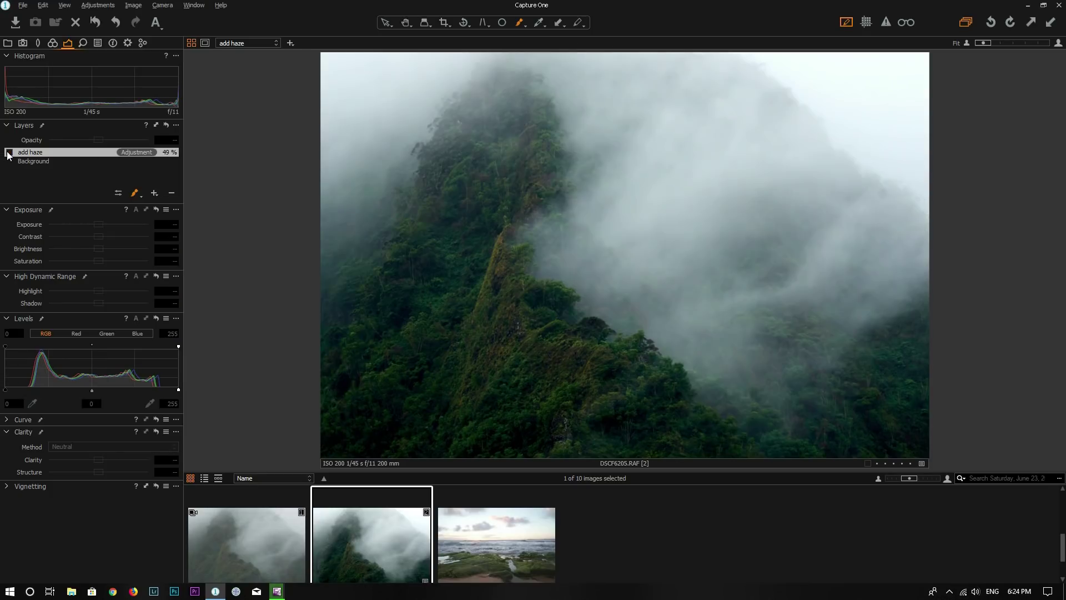
pyautogui.click(9, 152)
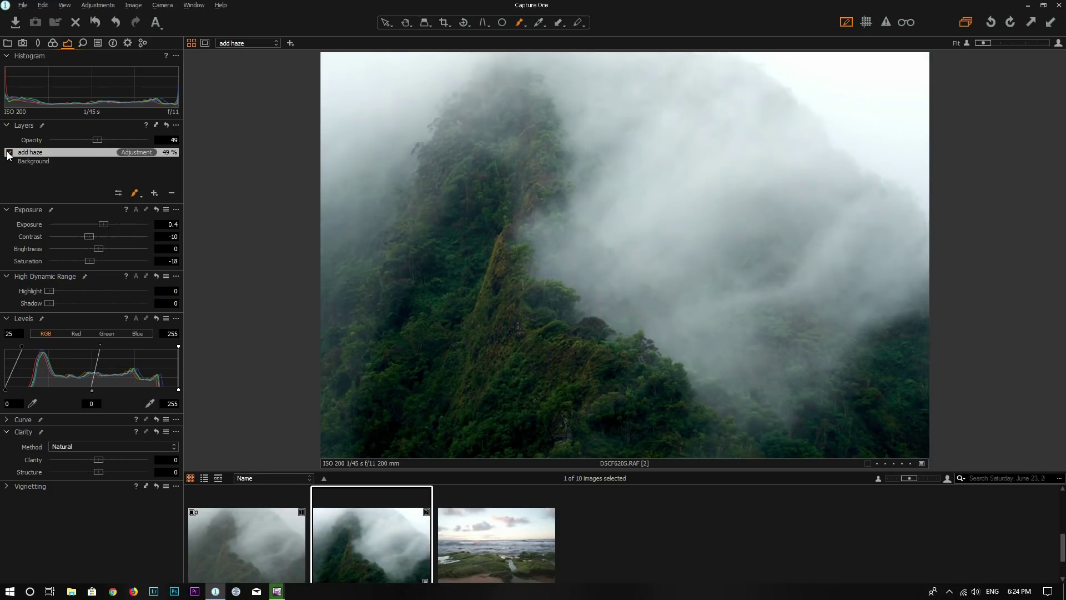
pyautogui.click(8, 152)
pyautogui.click(8, 153)
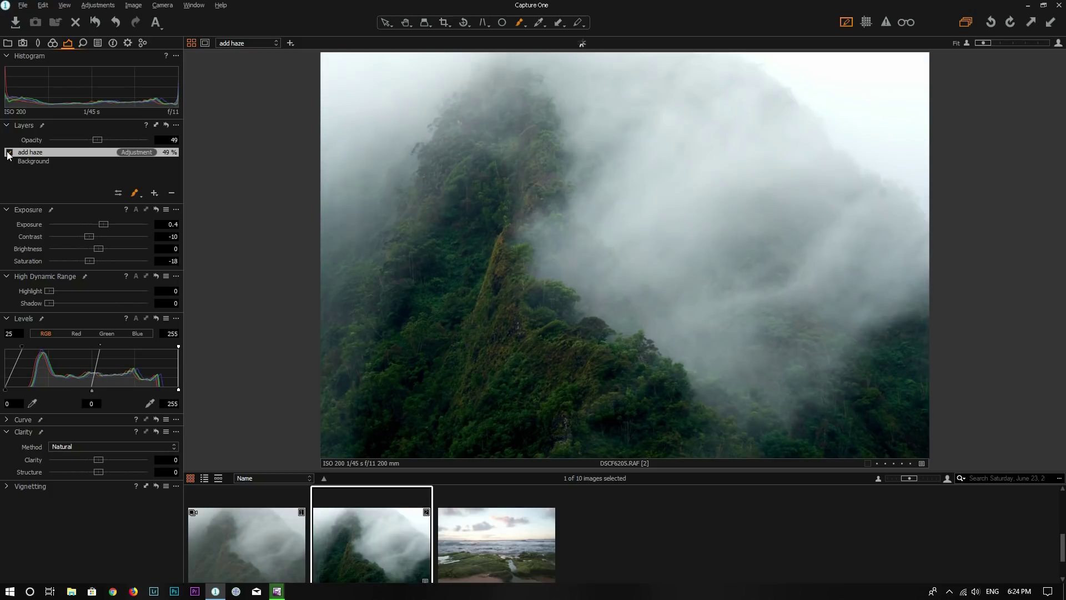